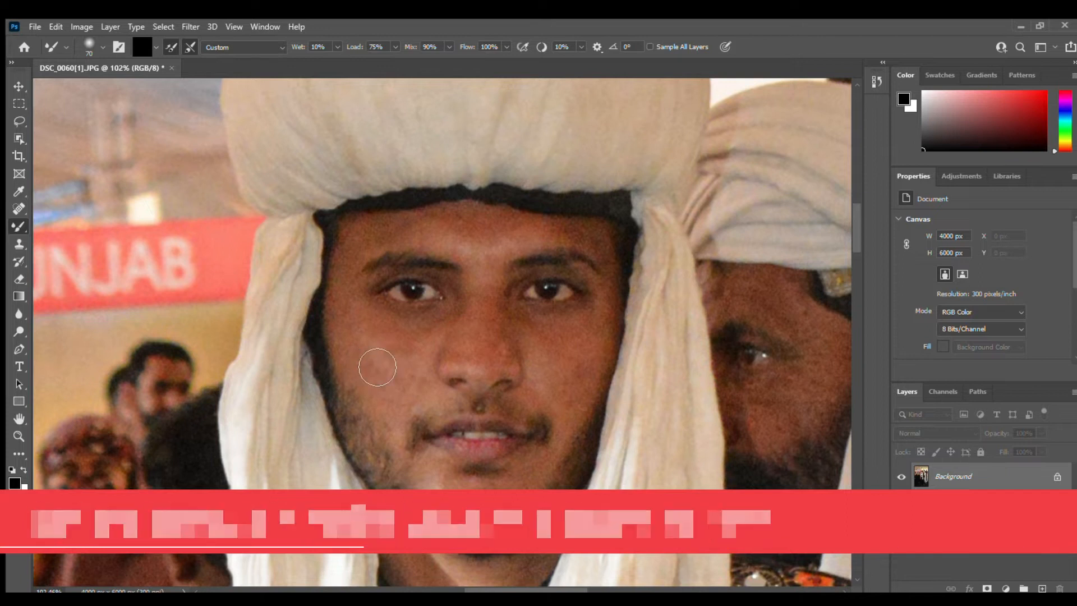
Turn off automatic brush loading for the Mixer Brush and smooth the skin of the man in the white turban
left_click(165, 46)
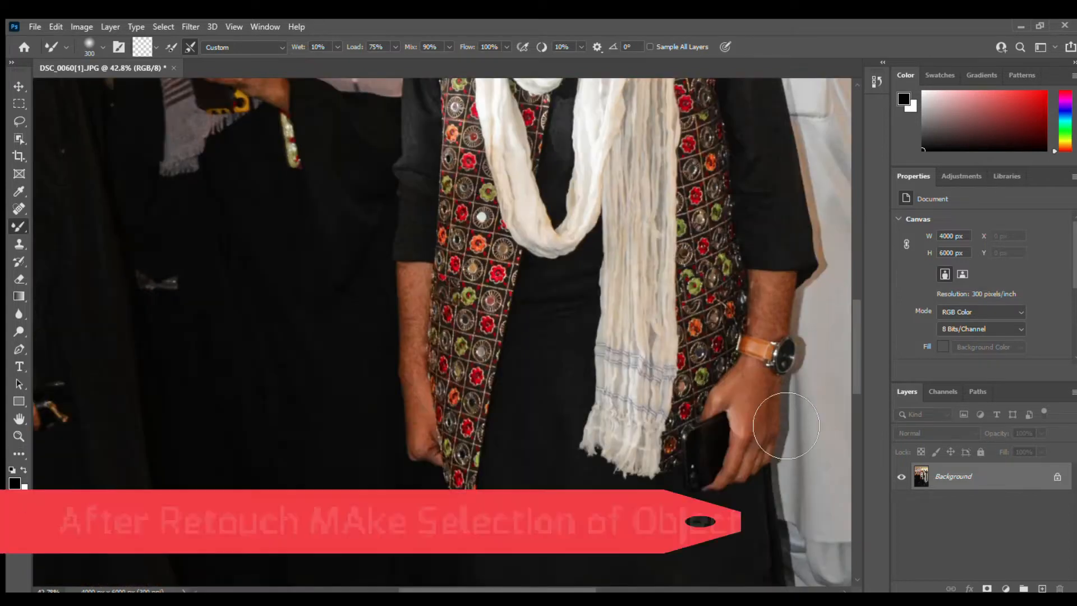
Select the man in the white turban from head to shoes with the Object Selection tool in Rectangle mode
key("z")
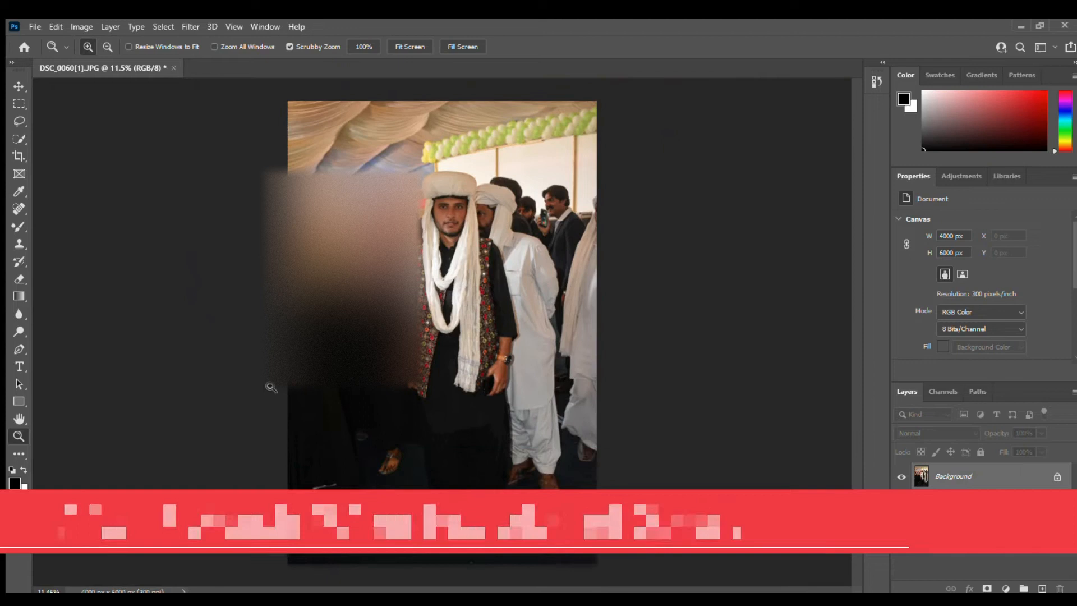
left_click(20, 139)
key("shift+w")
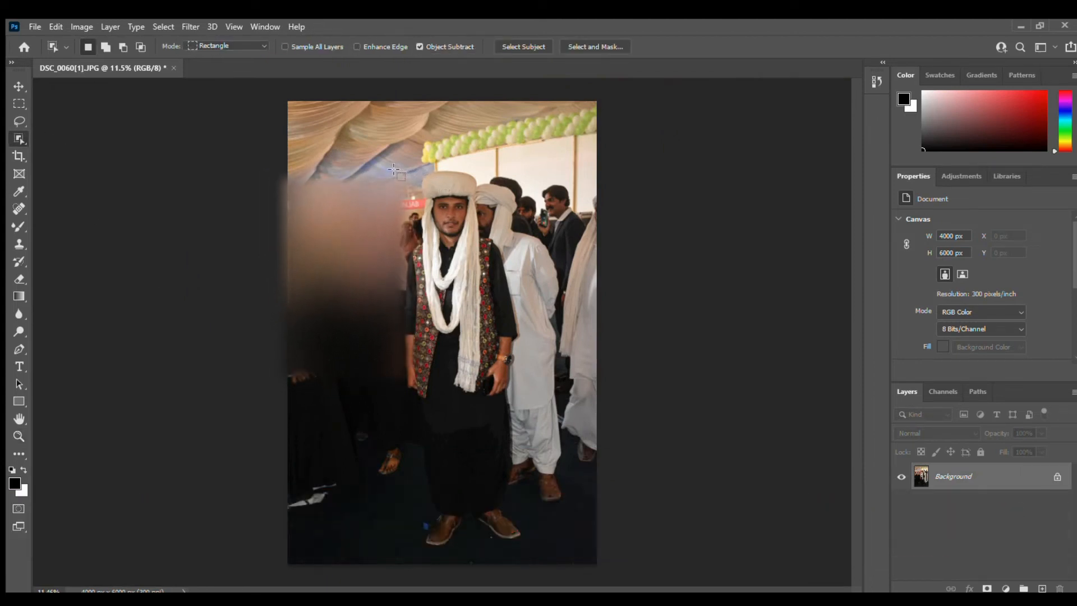
left_click_drag(459, 207, 525, 552)
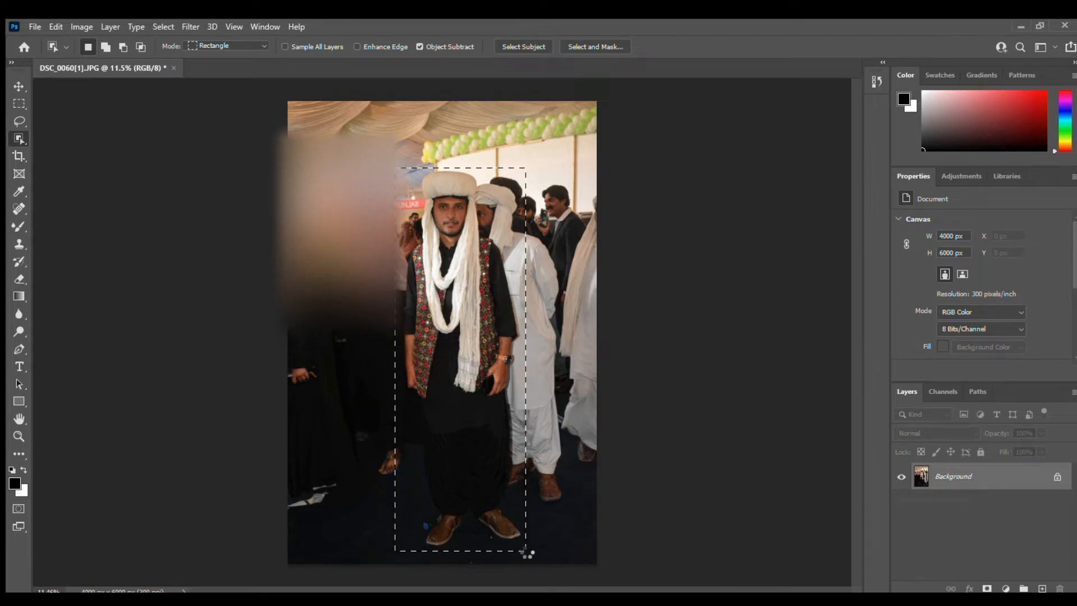
Check the selection edge around the man and add the missing bit at his hand beside the vest with the Quick Selection tool
key("z")
left_click_drag(430, 539, 542, 257)
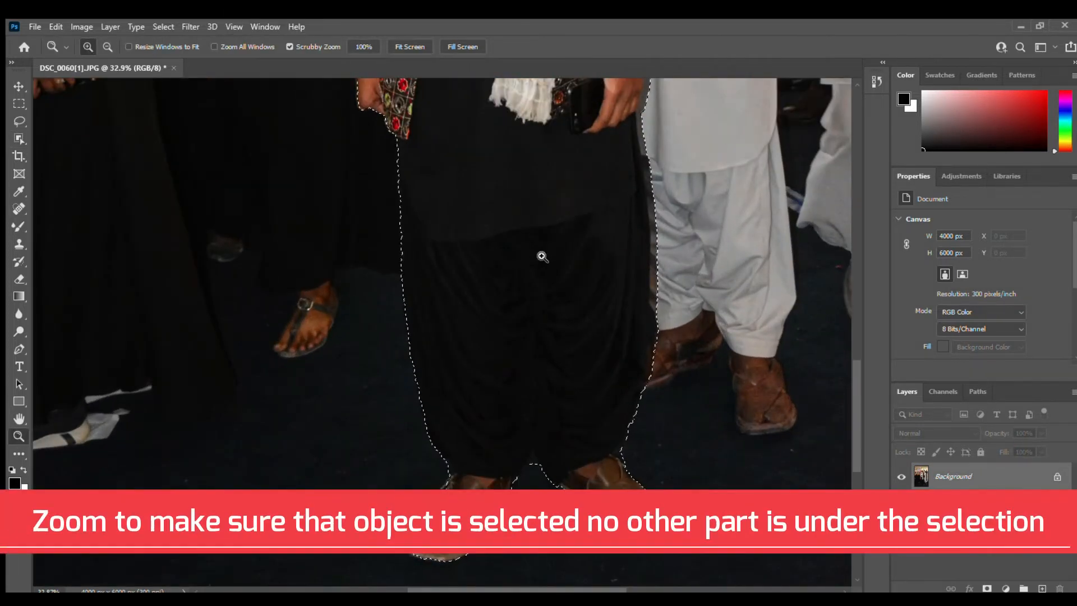
scroll(542, 257, "up", 5)
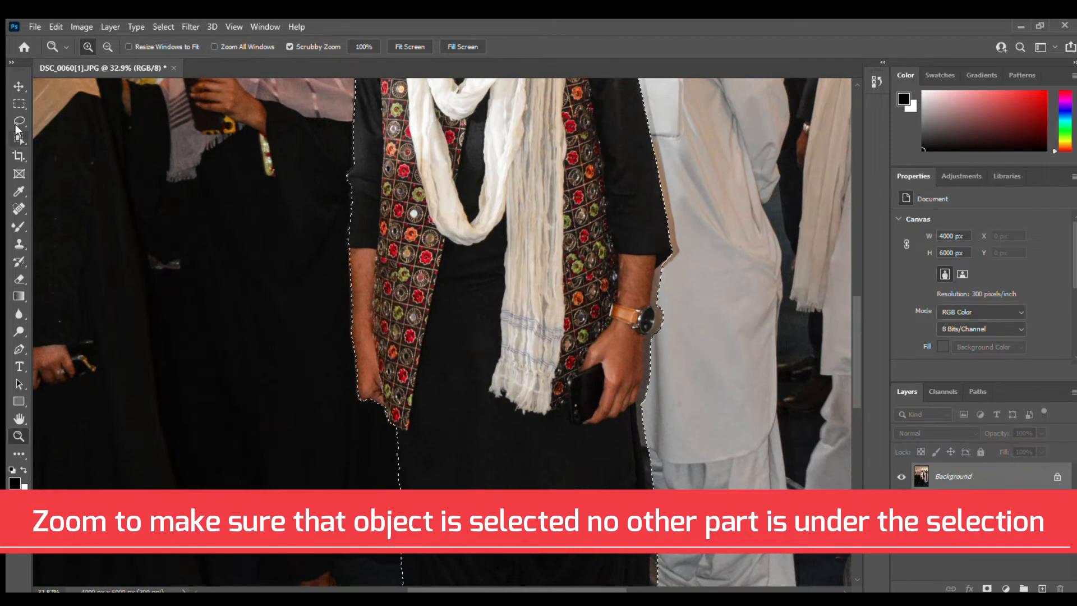
left_click(18, 137)
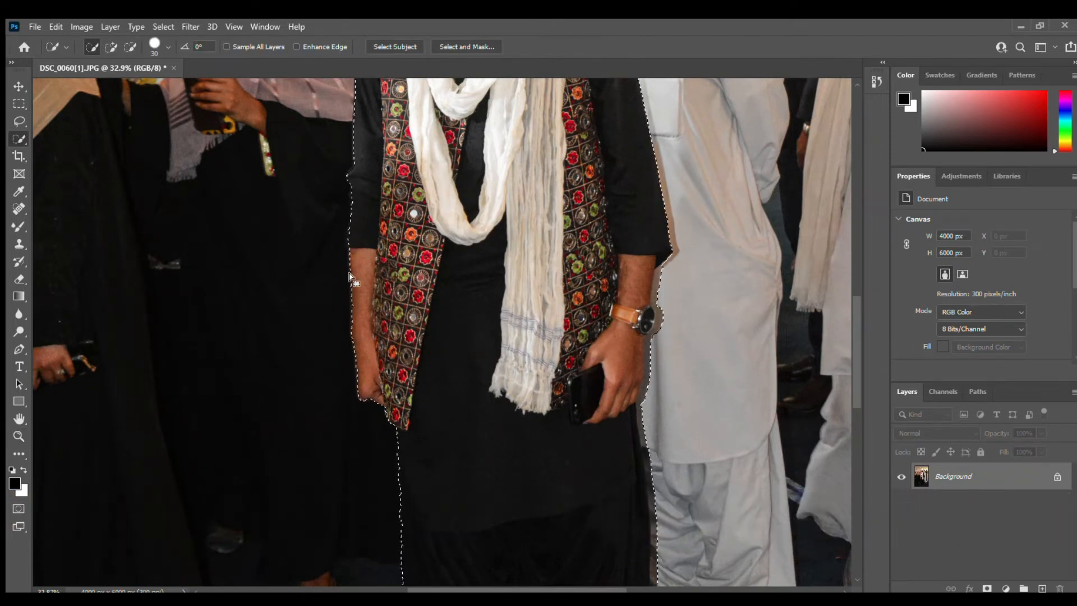
left_click(366, 395)
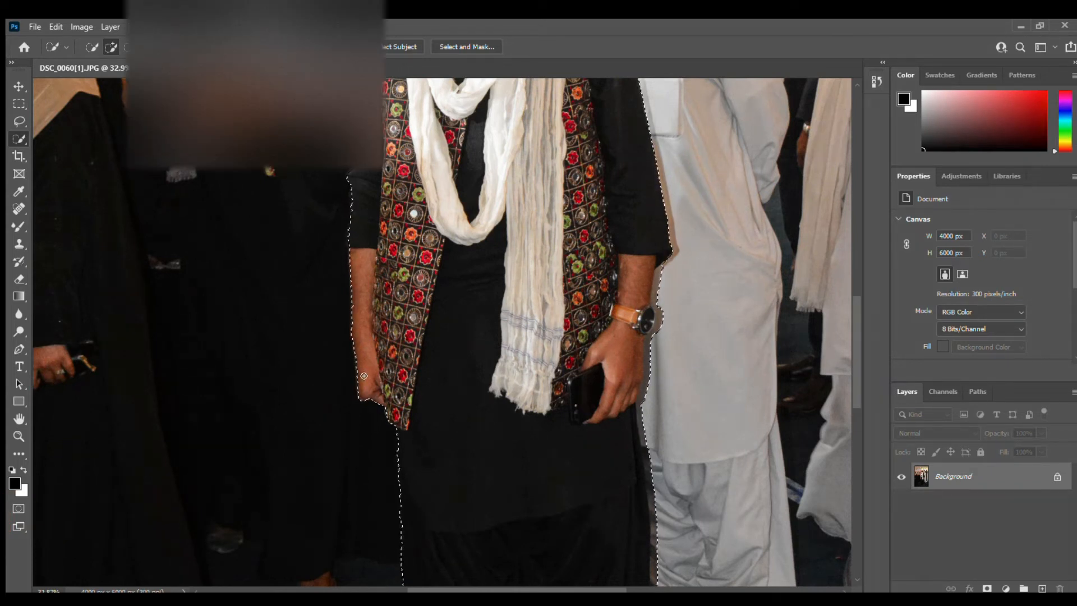
scroll(107, 370, "up", 10)
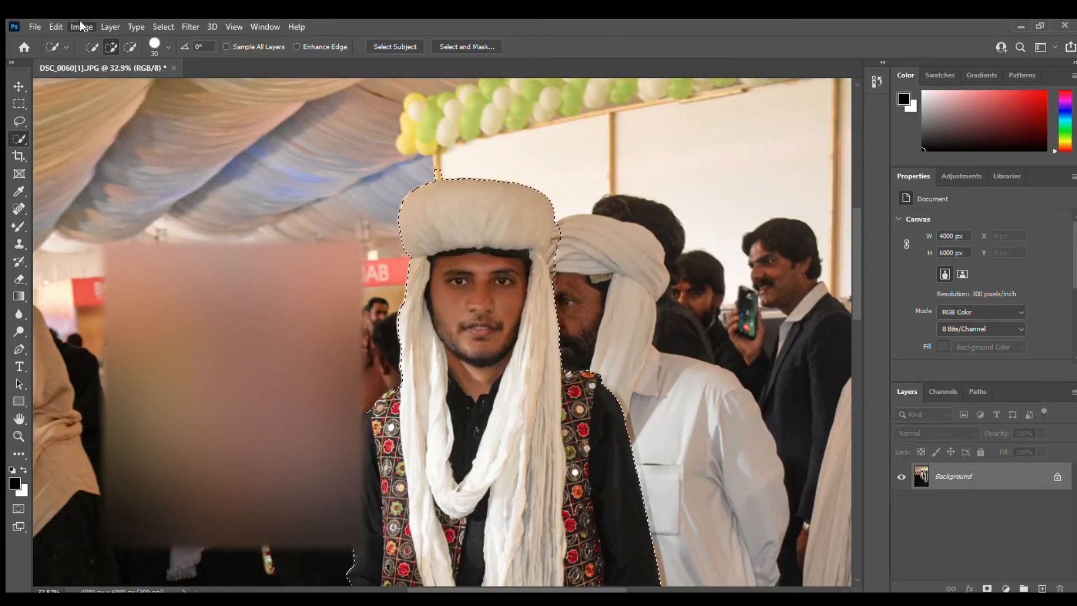
Apply an image colour adjustment to the selected man to make his skin tones lighter and less orange
key("alt")
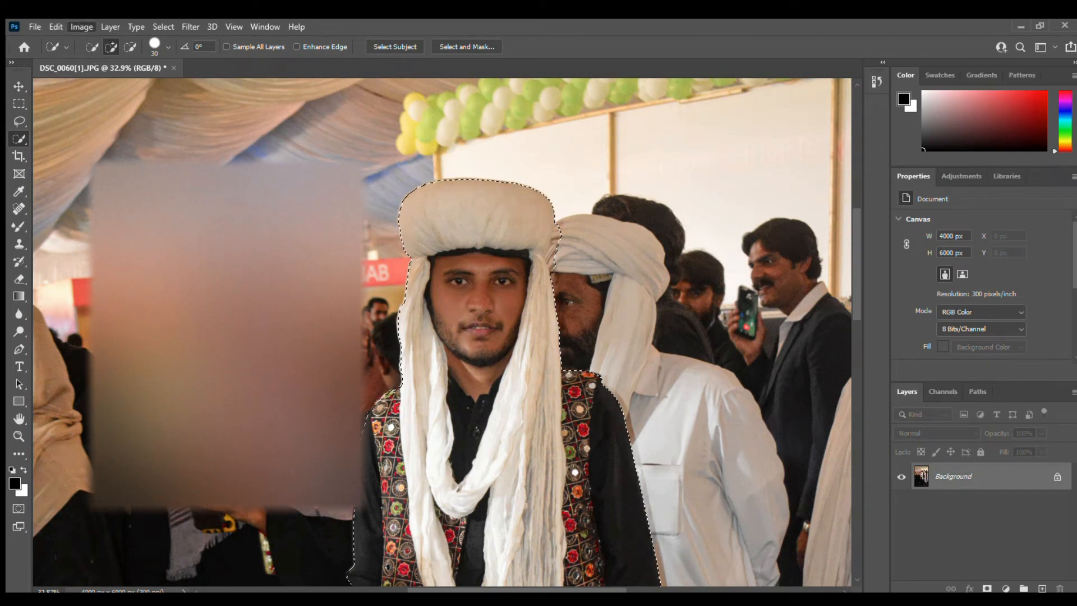
key("i")
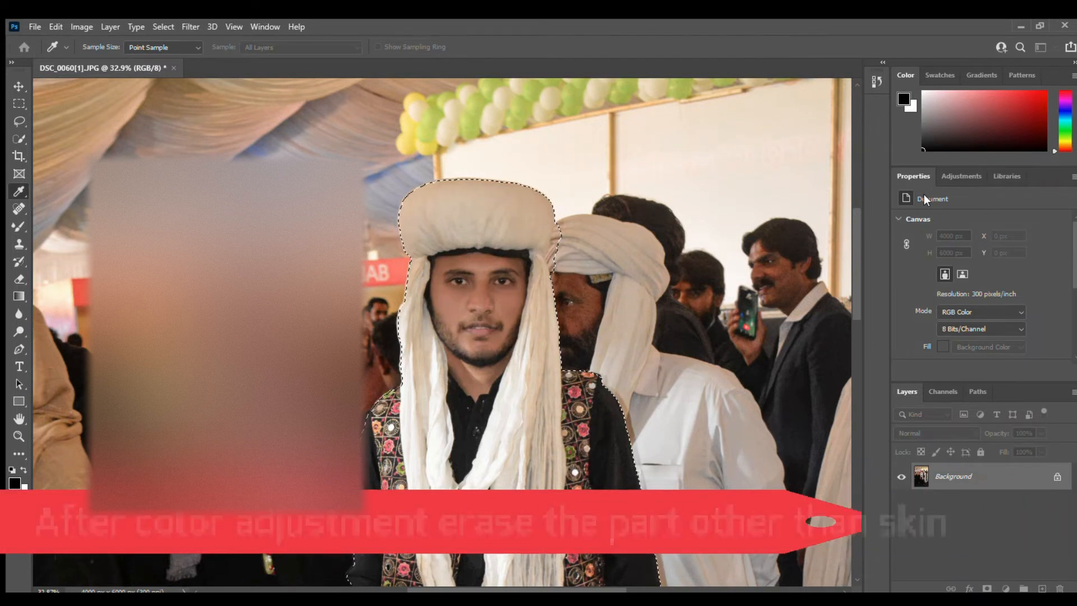
Restore the original colours of the upper vest and scarf with an enlarged eraser set to Erase to History
key("e")
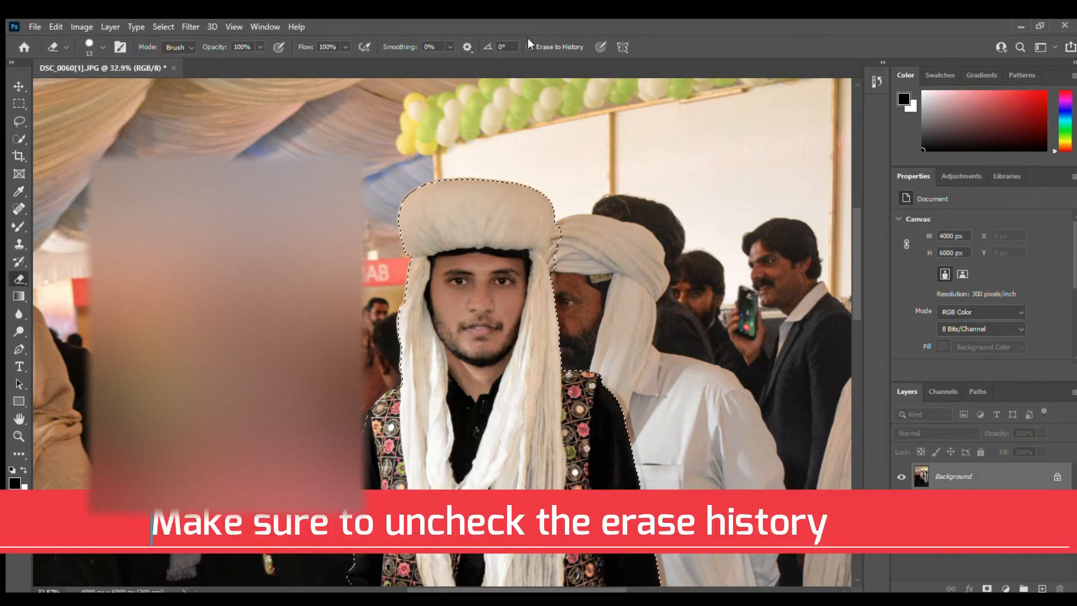
key("]")
key("bracketright")
key("bracketright")
key("bracketright")
key("bracketright")
key("bracketright")
key("bracketright")
key("bracketright")
key("bracketright")
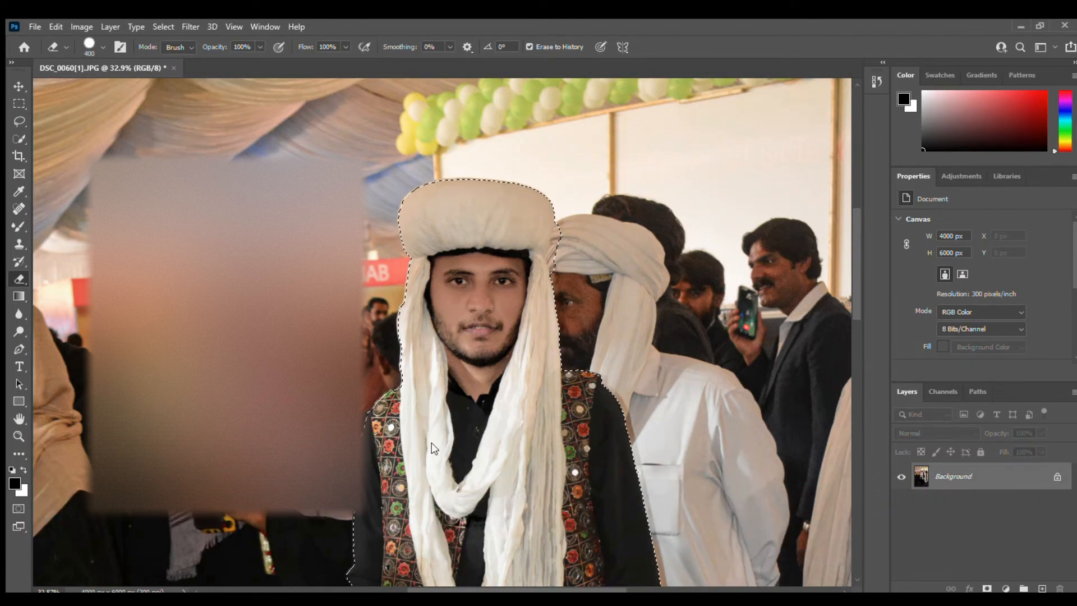
key("b")
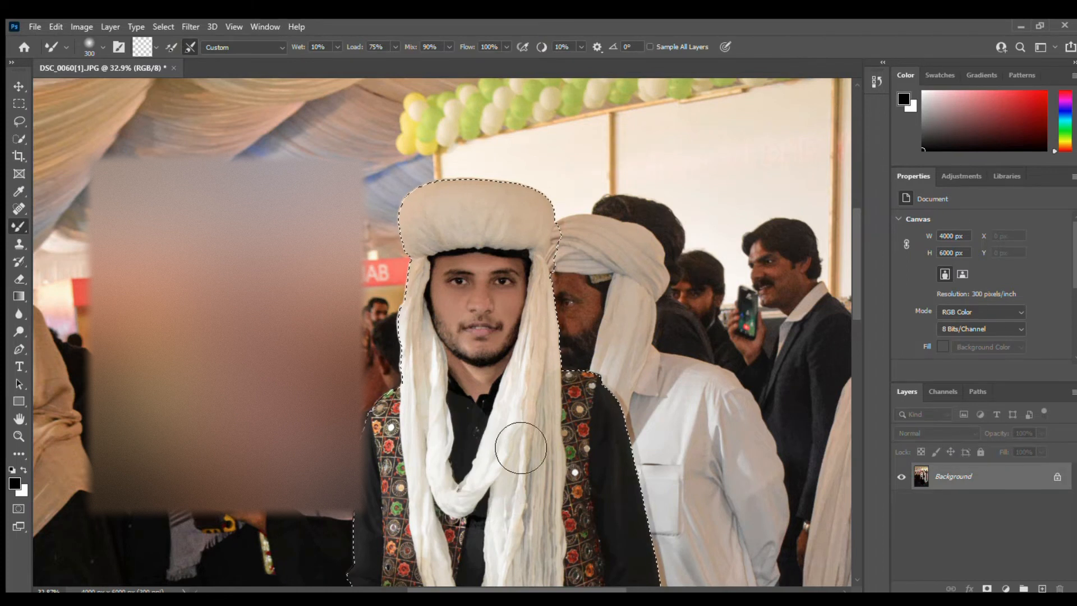
key("e")
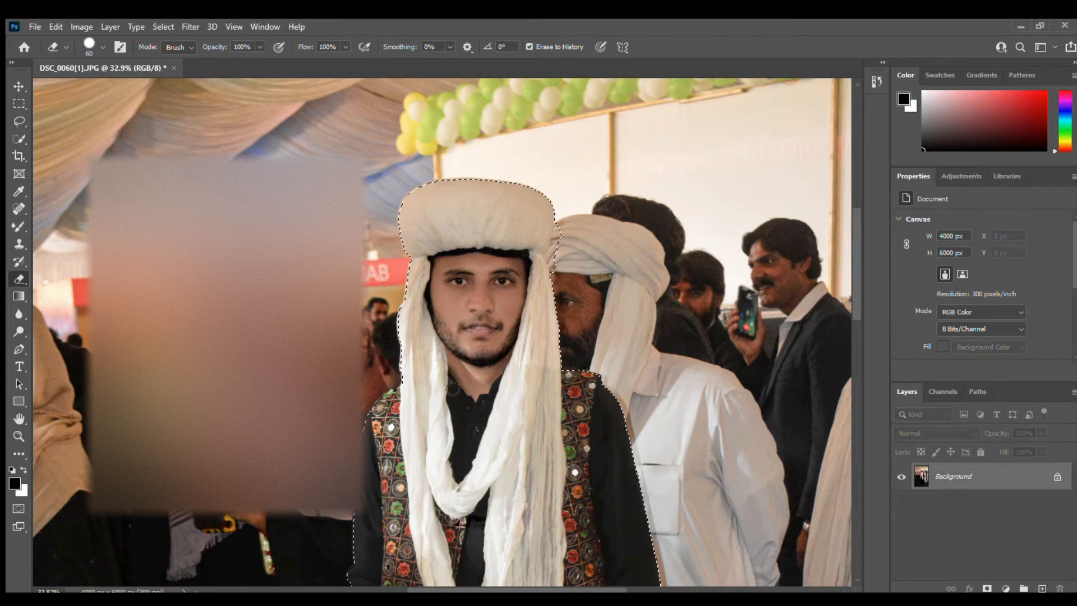
Restore the vest and sleeves down to the wrist with a 250 px Erase to History eraser, undoing the accidental cut
scroll(441, 488, "down", 5)
key("]")
key("]")
key("]")
key("]")
key("]")
key("]")
key("]")
key("]")
key("]")
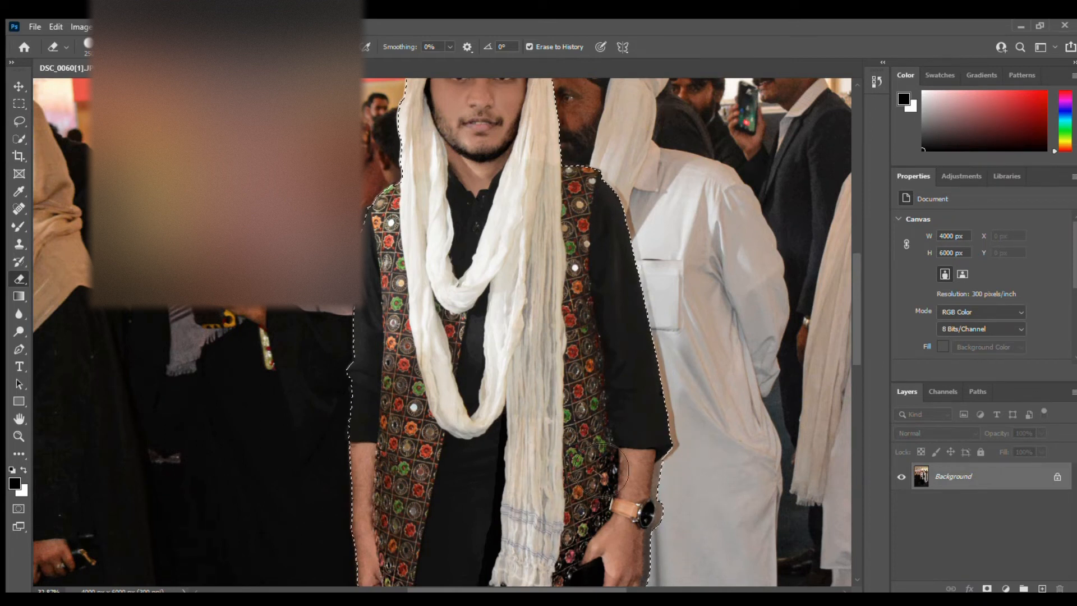
key("ctrl+x")
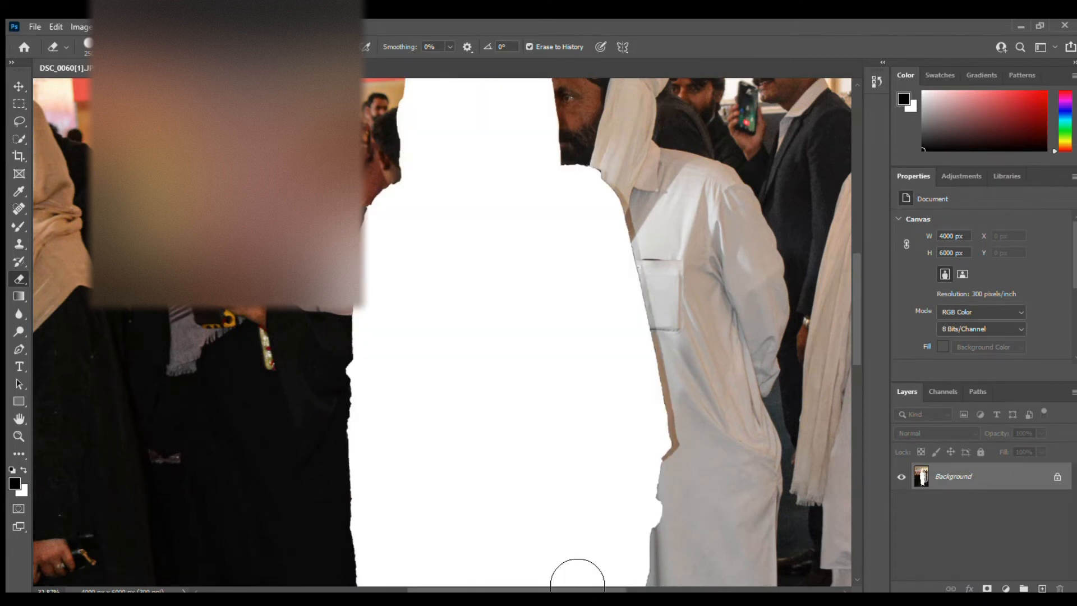
key("ctrl+z")
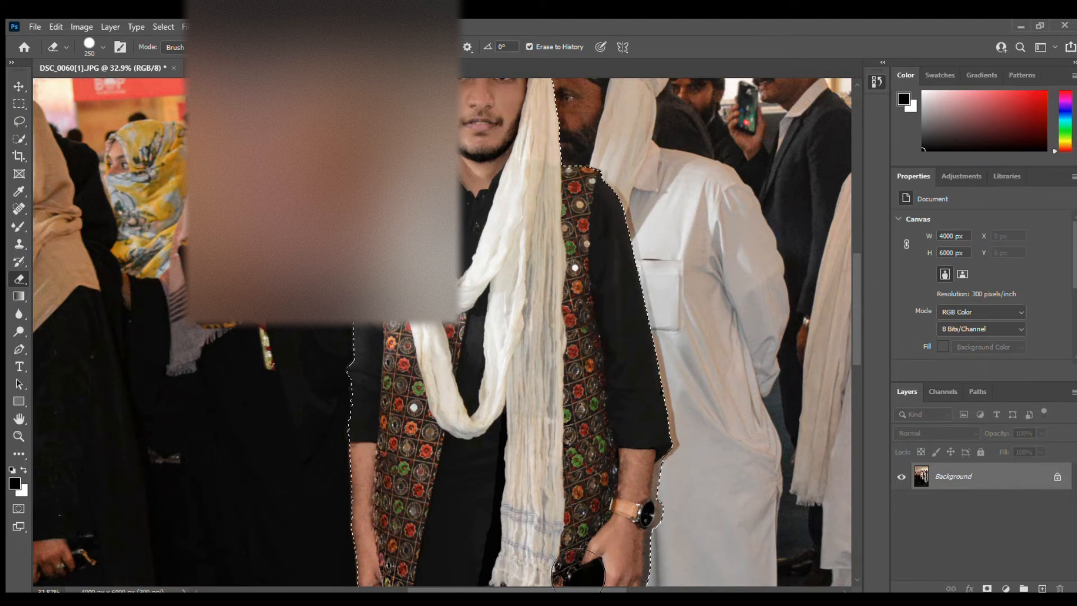
Restore the original colours of the lower vest, black kurta, trousers and shoes with the Erase to History eraser, leaving the hands adjusted
scroll(469, 555, "down", 5)
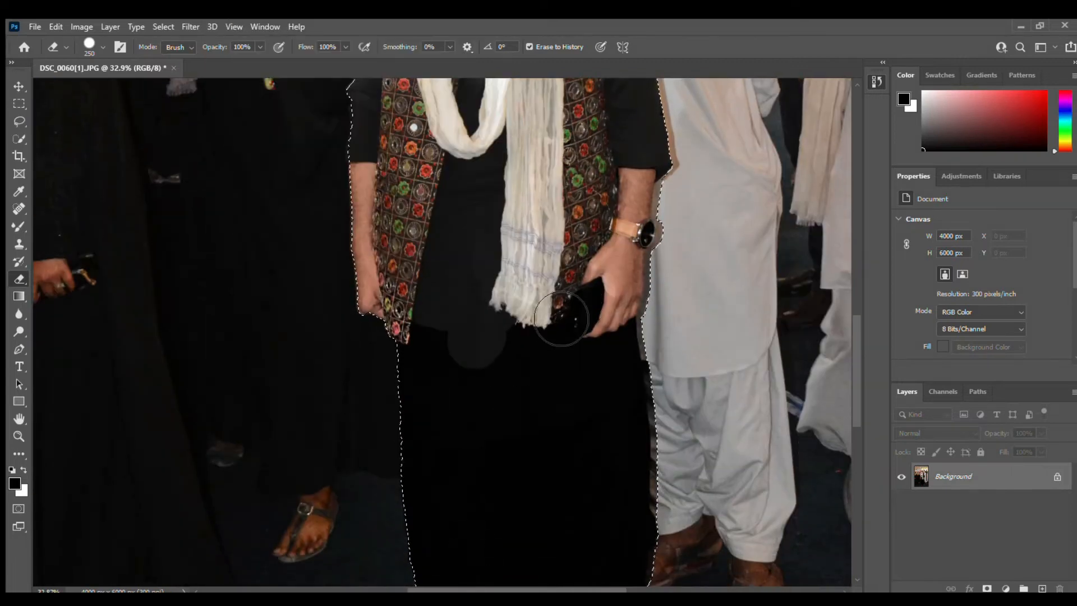
mouse_move(440, 386)
left_mouse_down()
mouse_move(443, 455)
mouse_move(460, 473)
mouse_move(449, 499)
mouse_move(492, 415)
mouse_move(500, 514)
mouse_move(552, 499)
mouse_move(545, 532)
mouse_move(567, 346)
mouse_move(585, 385)
mouse_move(647, 386)
mouse_move(670, 364)
mouse_move(656, 381)
mouse_move(602, 394)
mouse_move(572, 344)
mouse_move(584, 409)
mouse_move(666, 567)
mouse_move(581, 479)
mouse_move(640, 474)
left_mouse_up()
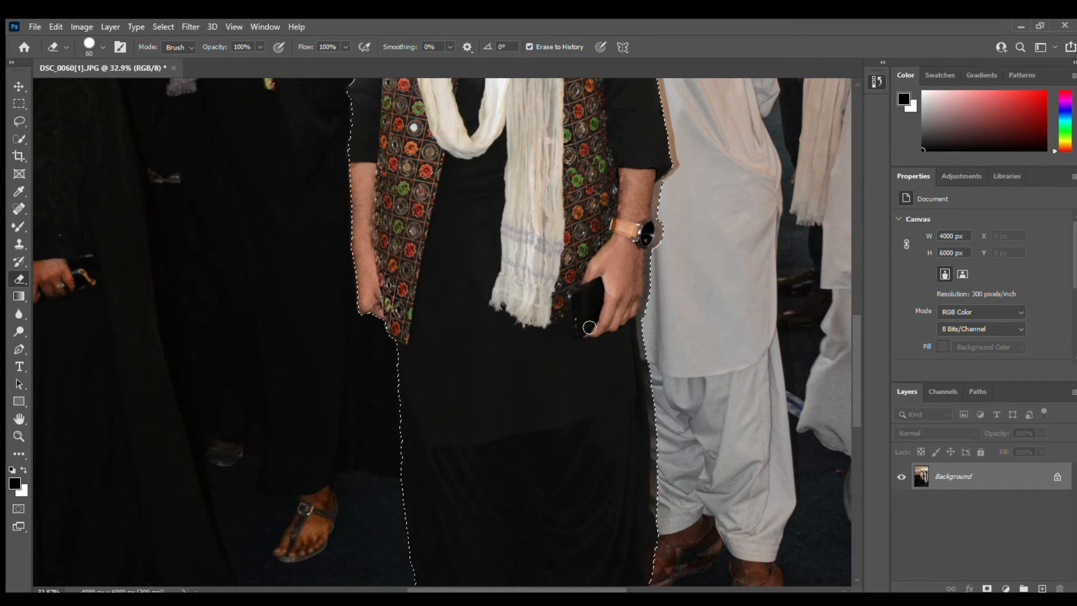
scroll(520, 387, "down", 3)
key("]")
key("]")
key("]")
key("]")
key("]")
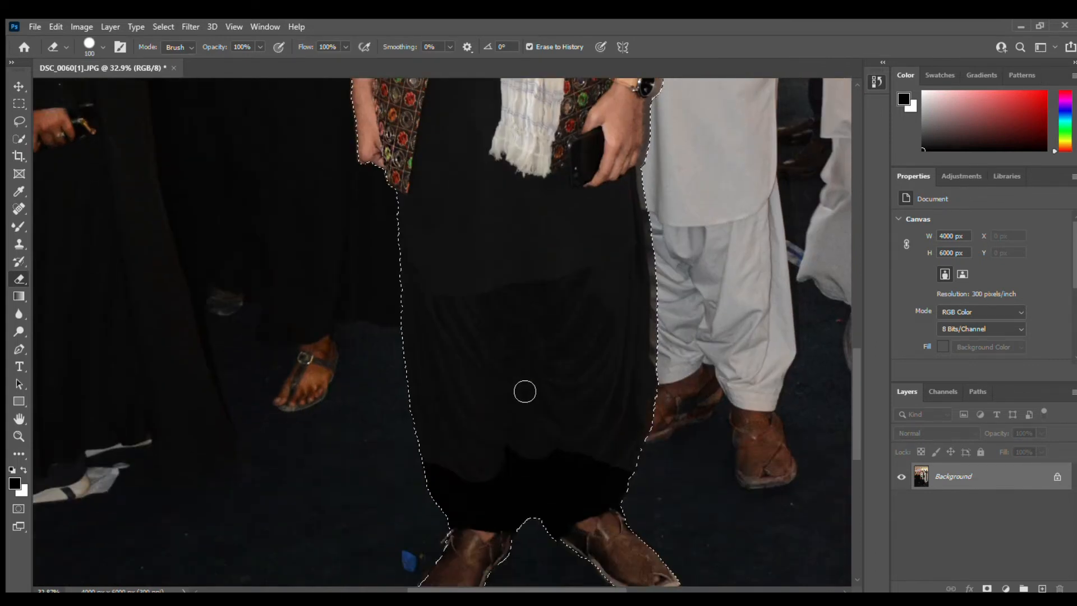
mouse_move(438, 486)
left_mouse_down()
mouse_move(459, 529)
mouse_move(503, 523)
mouse_move(538, 493)
mouse_move(591, 495)
mouse_move(615, 477)
mouse_move(631, 499)
mouse_move(534, 525)
mouse_move(546, 543)
mouse_move(616, 512)
mouse_move(680, 588)
mouse_move(611, 587)
mouse_move(627, 524)
mouse_move(589, 567)
mouse_move(466, 552)
left_mouse_up()
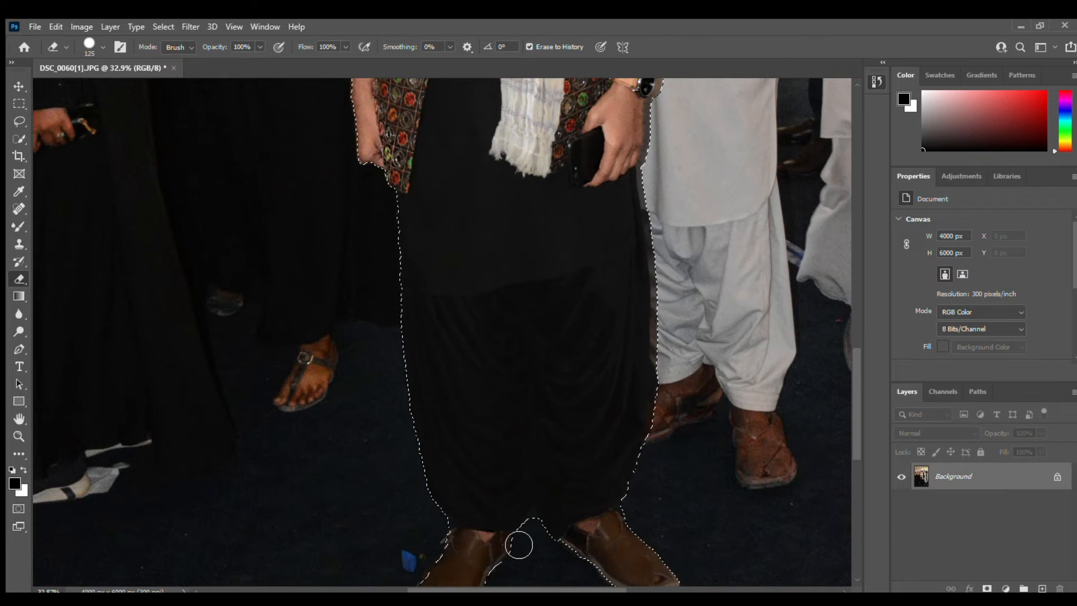
left_click_drag(476, 589, 493, 589)
scroll(409, 533, "down", 1)
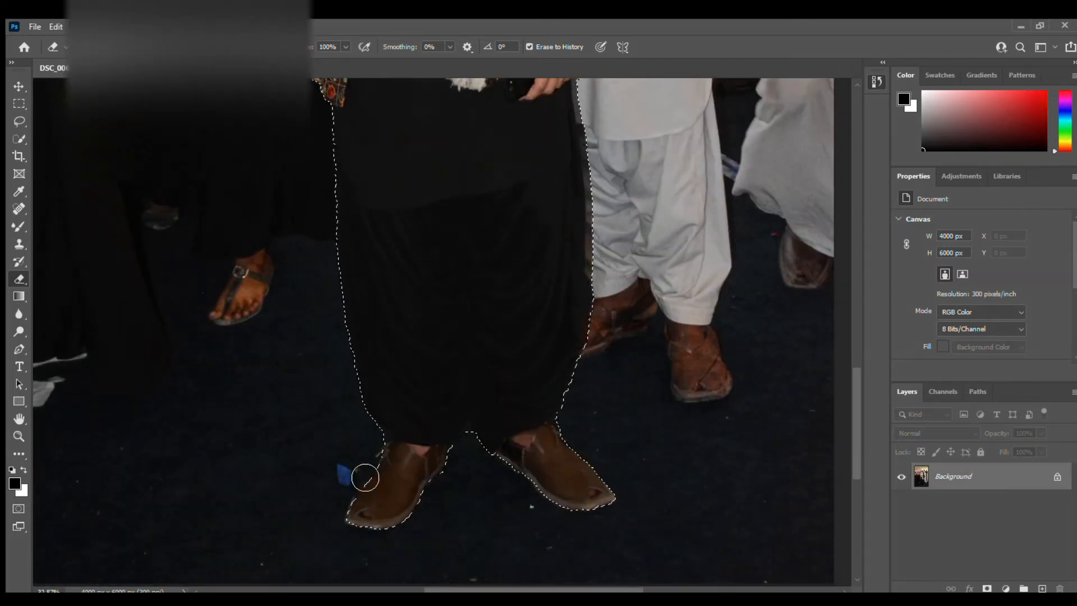
Add a Curves adjustment layer for the selected man and fine-tune the shadow end of the RGB curve, comparing with the layer off
scroll(363, 479, "up", 10)
scroll(342, 337, "down", 2)
scroll(343, 337, "down", 2)
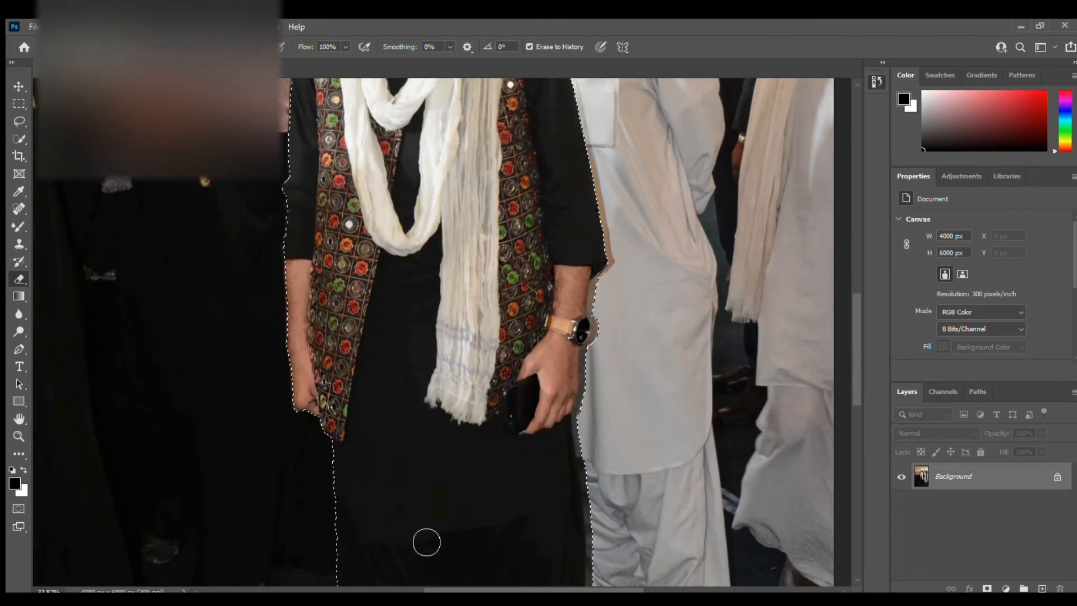
left_click(947, 177)
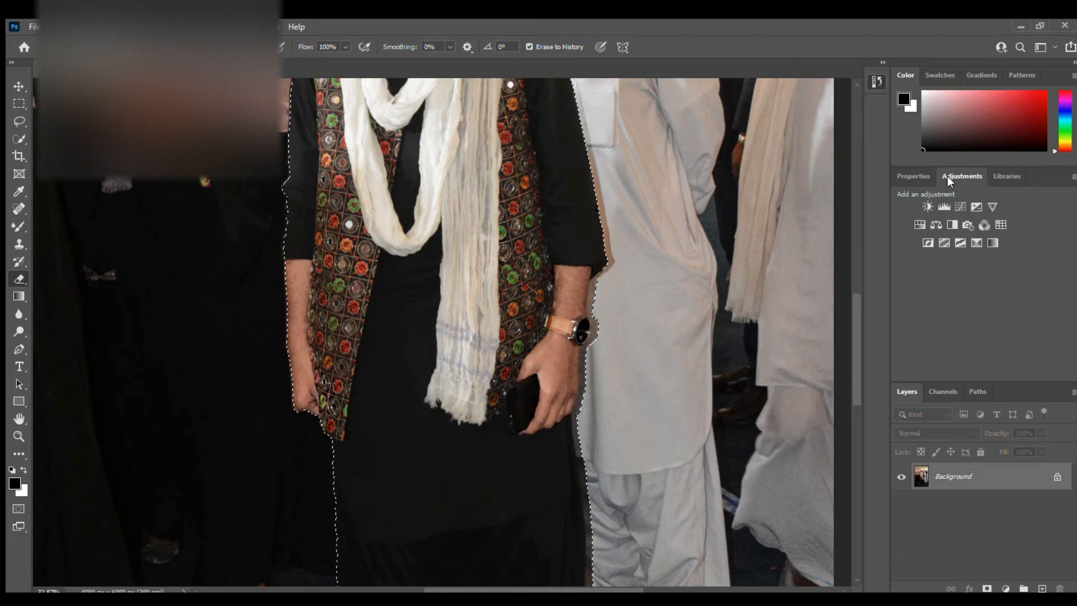
left_click(960, 207)
scroll(432, 290, "up", 6)
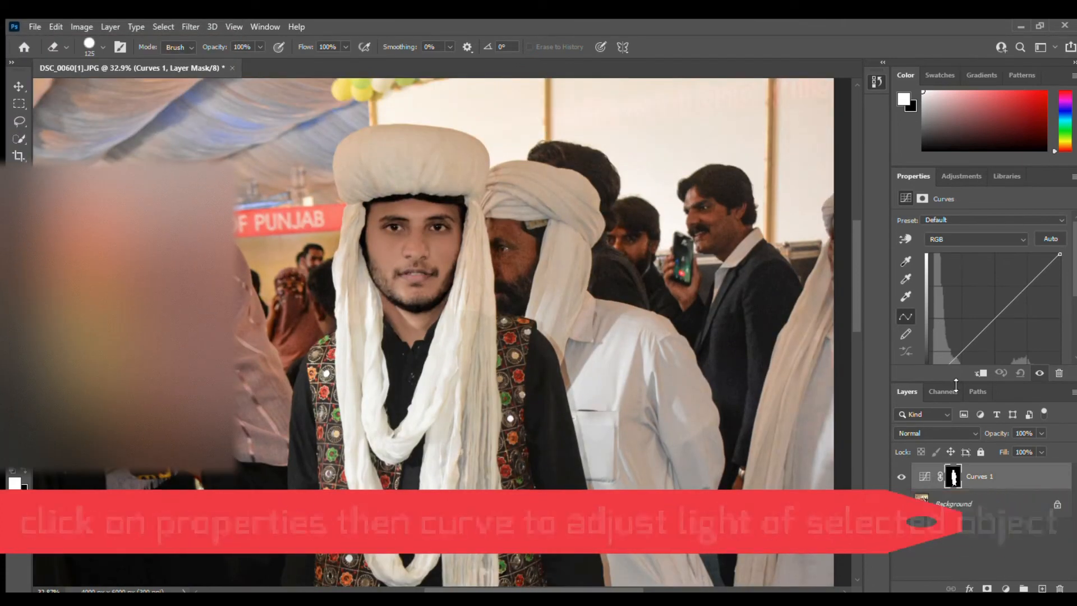
mouse_move(936, 375)
left_mouse_down()
mouse_move(943, 317)
mouse_move(939, 372)
left_mouse_up()
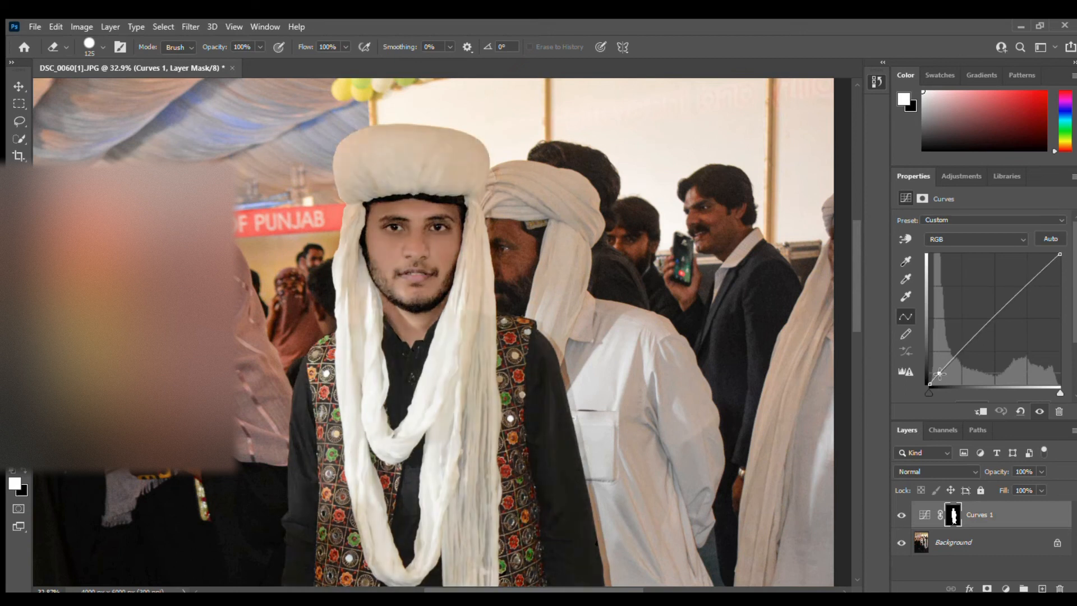
left_click(1040, 411)
left_click_drag(939, 373, 939, 375)
Add a Hue/Saturation adjustment layer over the whole photo and set its saturation to +30
left_click(937, 176)
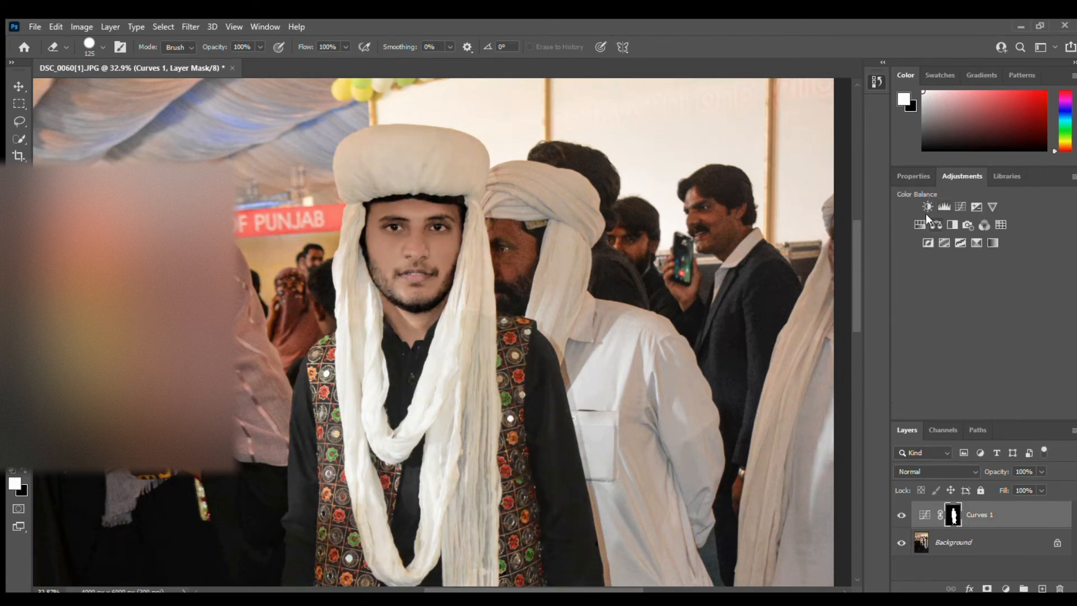
left_click(936, 212)
left_click_drag(977, 294, 983, 295)
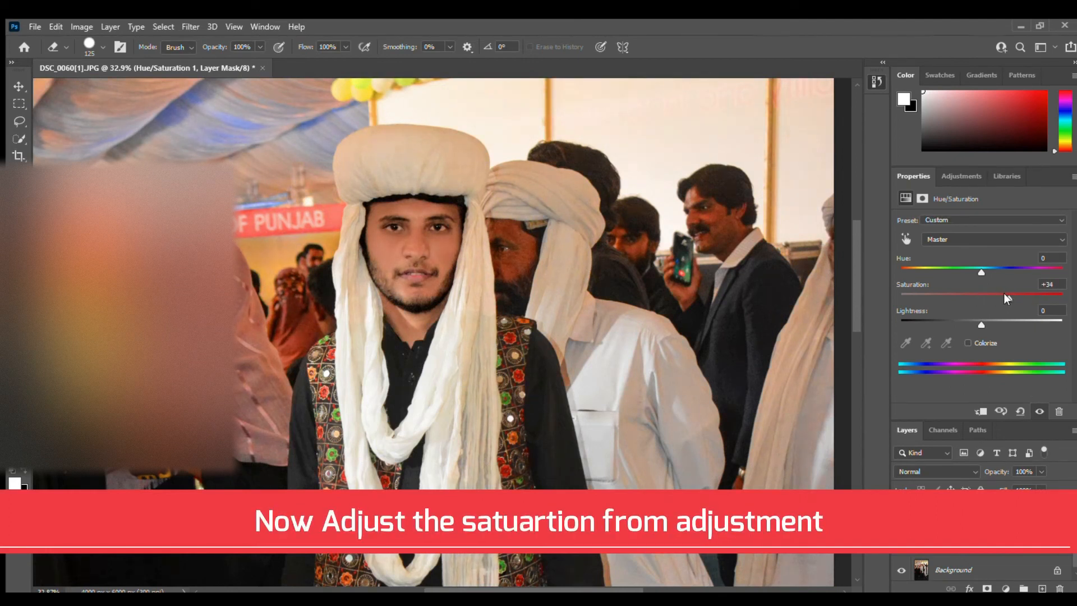
left_click_drag(1008, 298, 1004, 298)
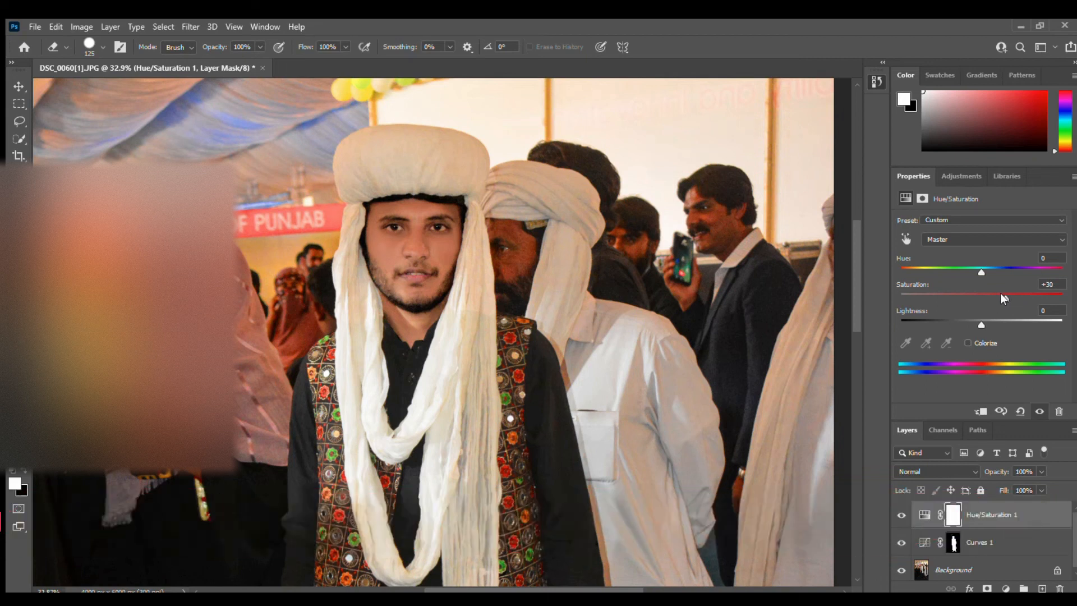
Outline the man's lips with a loose Lasso selection
key("l")
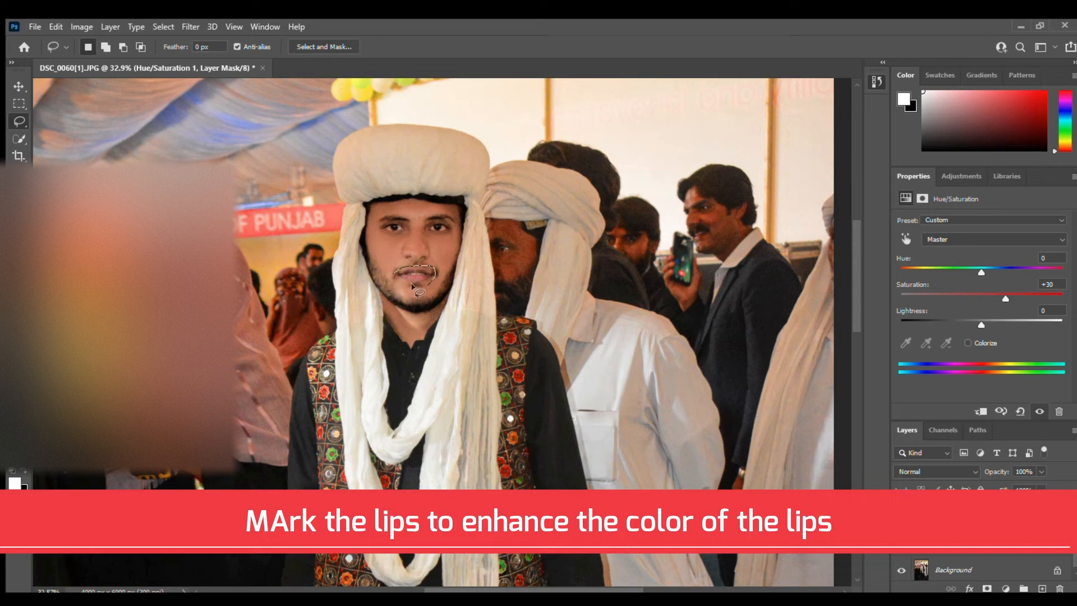
key("z")
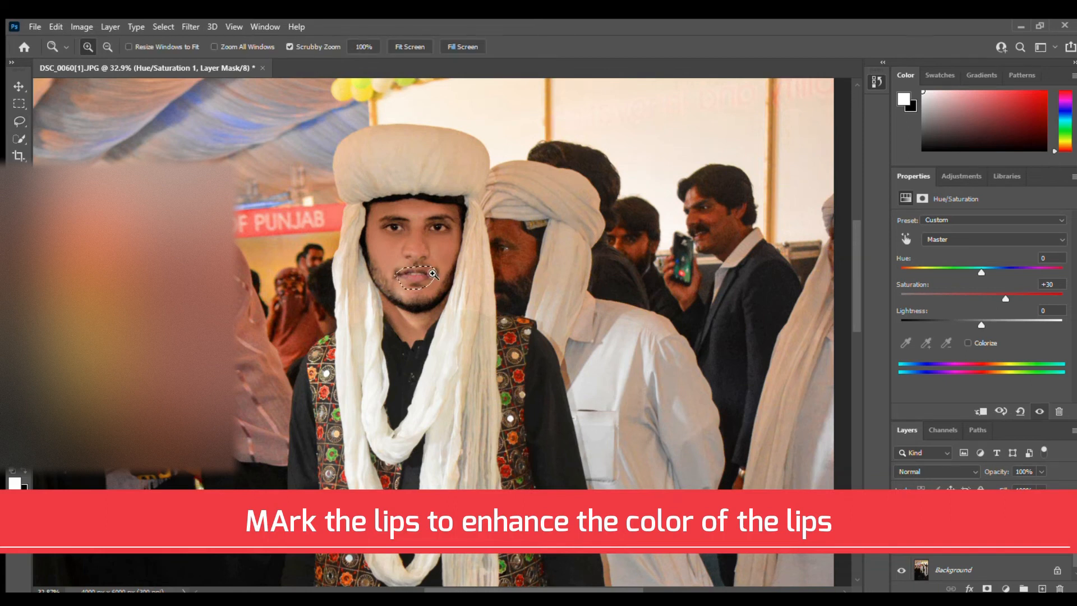
left_click(429, 274)
left_click_drag(428, 275, 357, 293)
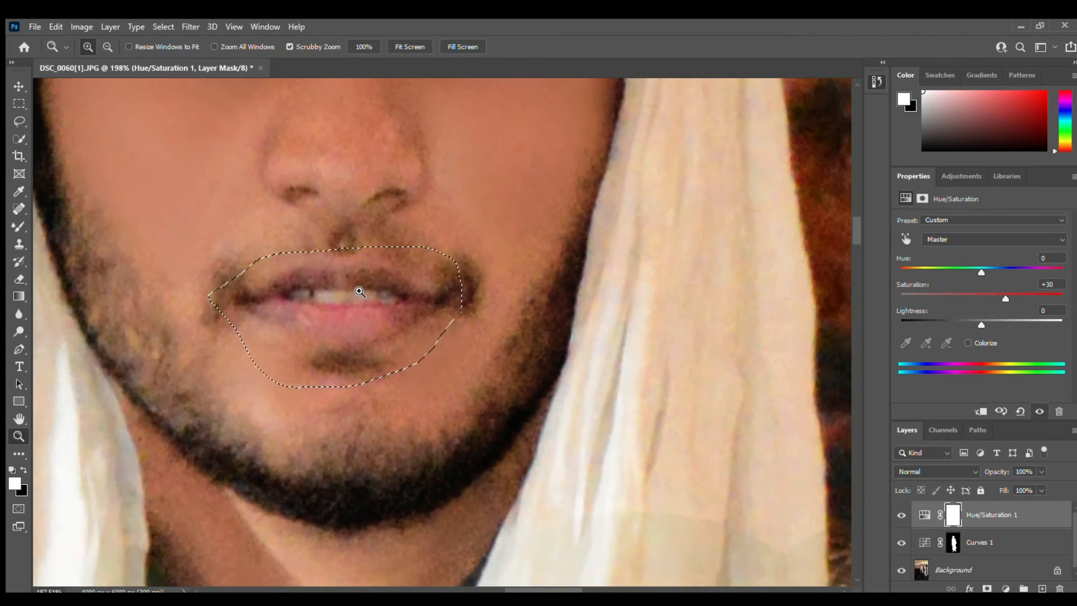
Add a Hue/Saturation adjustment layer for the selected lip area and set its saturation to +42
left_click(954, 175)
left_click(910, 225)
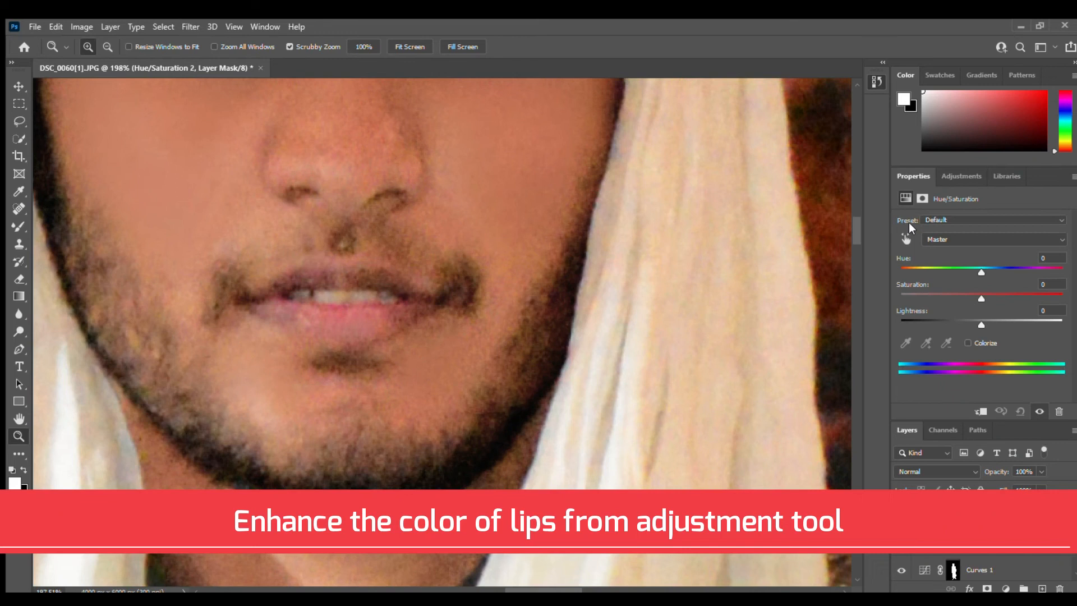
left_click_drag(975, 293, 1010, 292)
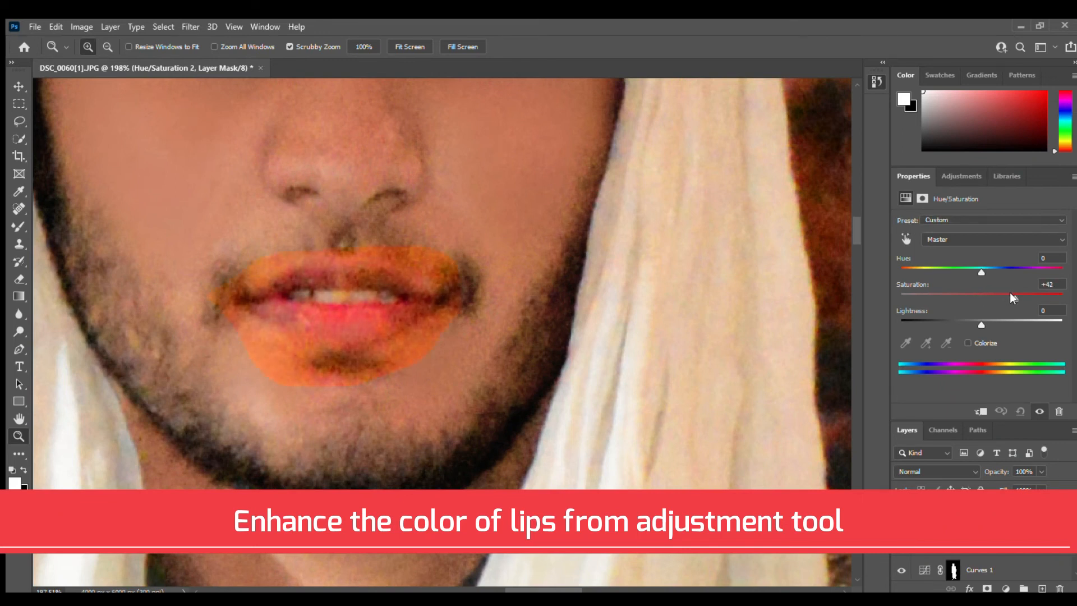
Erase the lip adjustment's mask from the skin and beard around the lips with a soft 45 px eraser
left_click(19, 279)
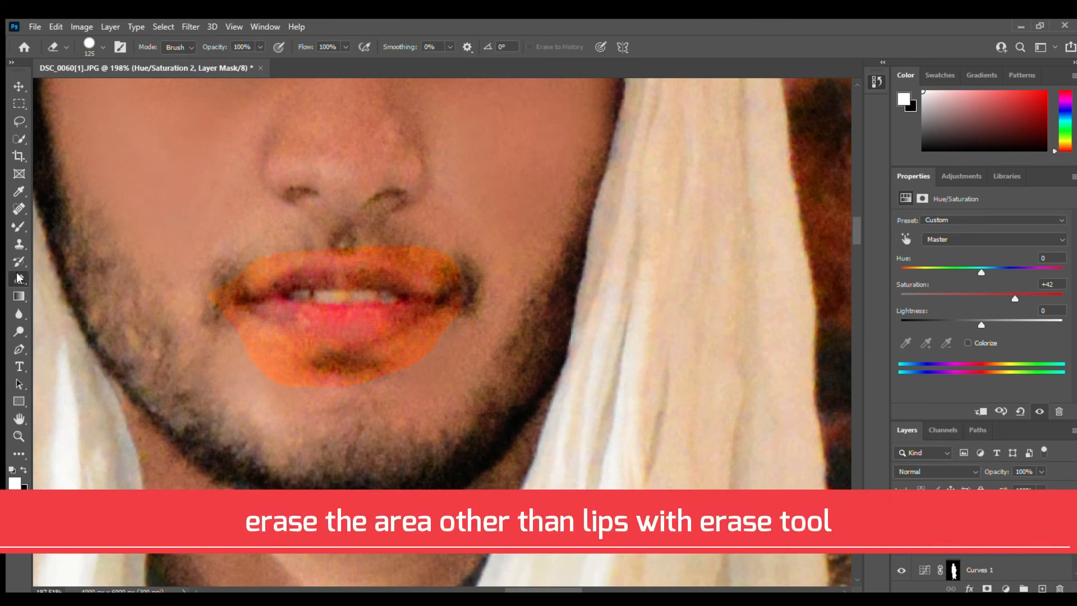
key("bracketleft")
key("bracketleft")
key("bracketleft")
key("bracketleft")
key("bracketleft")
key("bracketleft")
key("bracketleft")
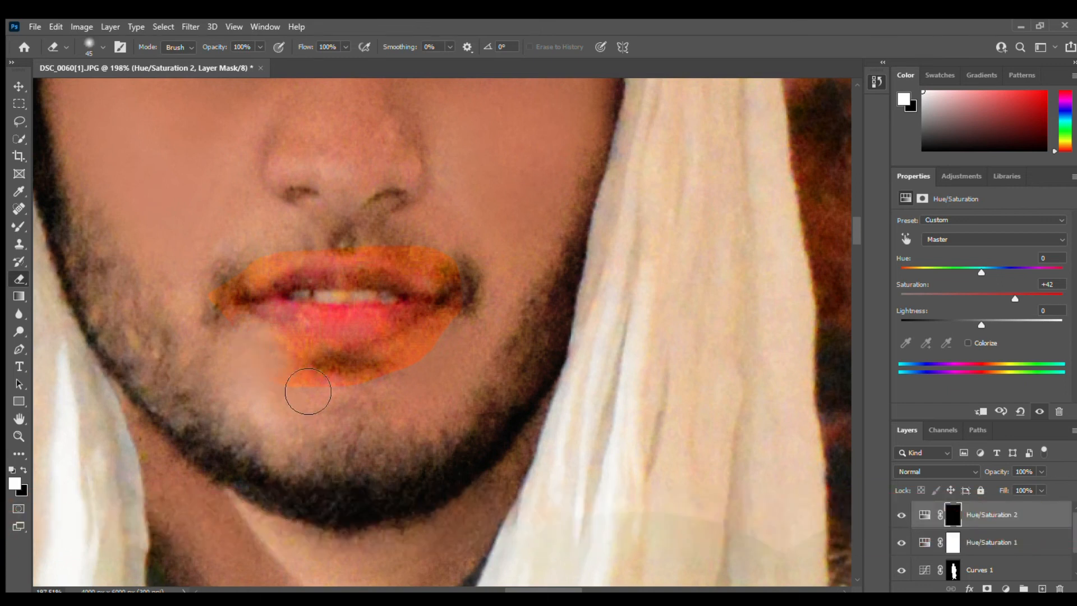
mouse_move(450, 356)
left_mouse_down()
mouse_move(480, 294)
mouse_move(407, 264)
mouse_move(337, 264)
mouse_move(250, 292)
mouse_move(234, 320)
left_mouse_up()
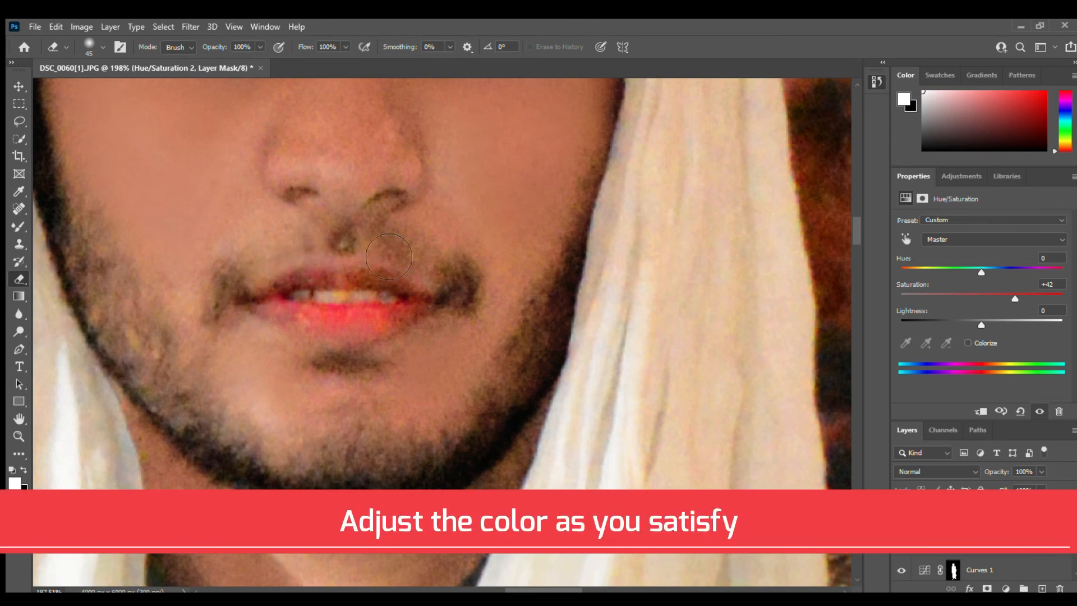
Set the lip adjustment's saturation to +30 and lightness to +6, and check the result on the whole face
mouse_move(996, 290)
left_mouse_down()
mouse_move(988, 325)
mouse_move(975, 324)
mouse_move(1003, 293)
left_mouse_up()
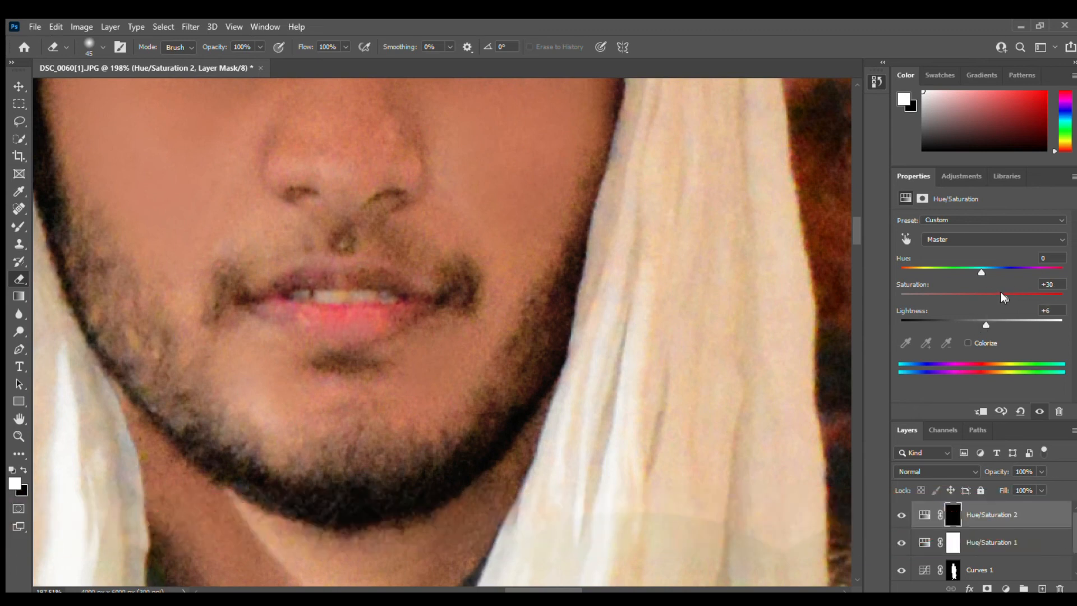
left_click(18, 436)
left_click_drag(377, 413, 301, 377)
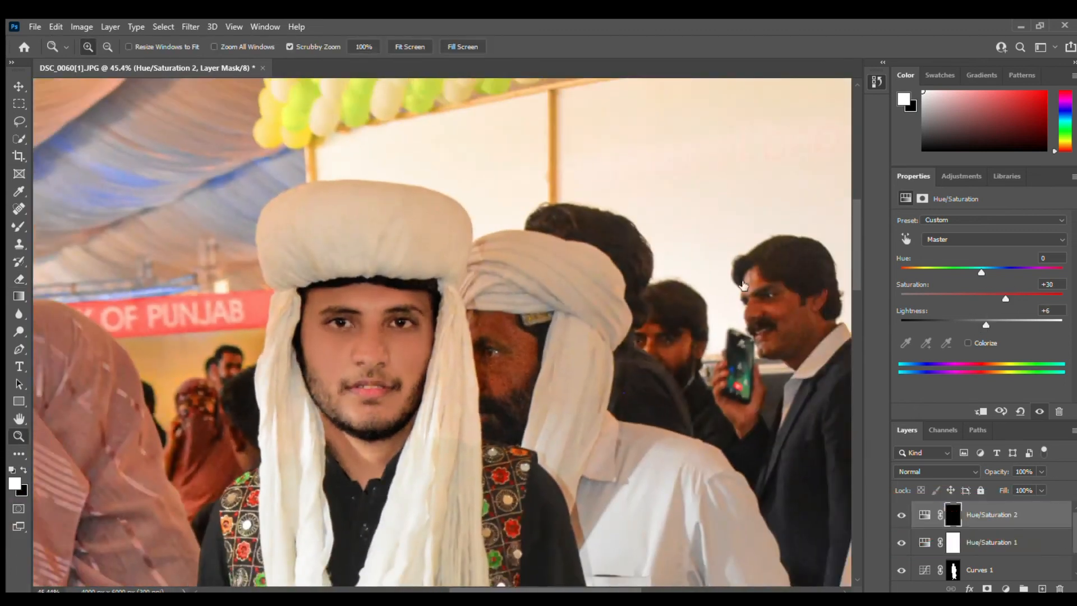